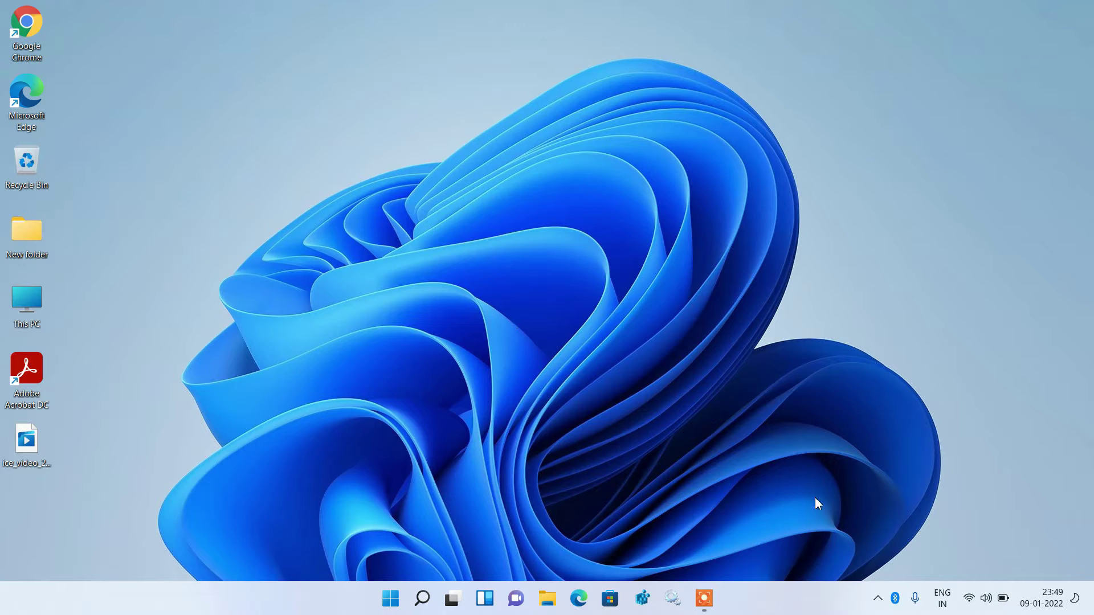
Step: Check the available Wi-Fi networks from Quick Settings, then dismiss the list
{"action": "left_click", "coordinate": [970, 601]}
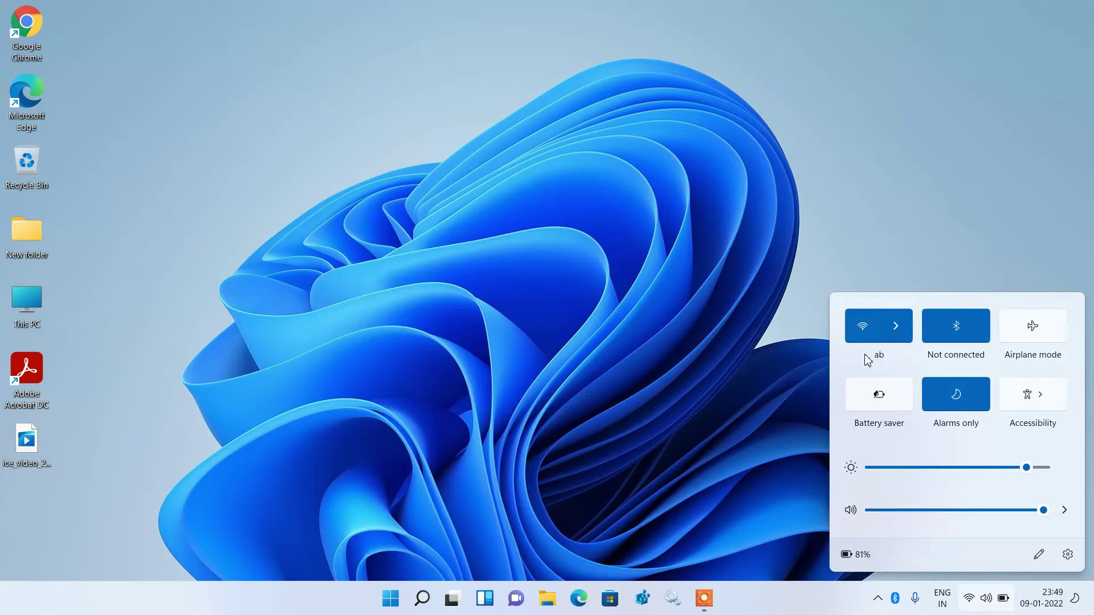
{"action": "left_click", "coordinate": [894, 337]}
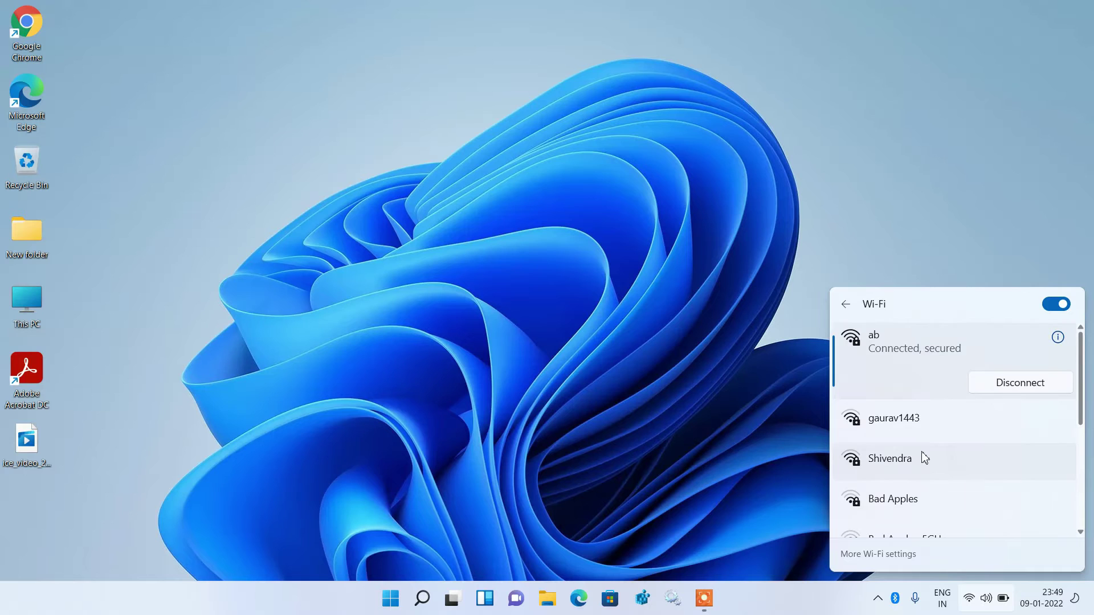
{"action": "left_click", "coordinate": [530, 300]}
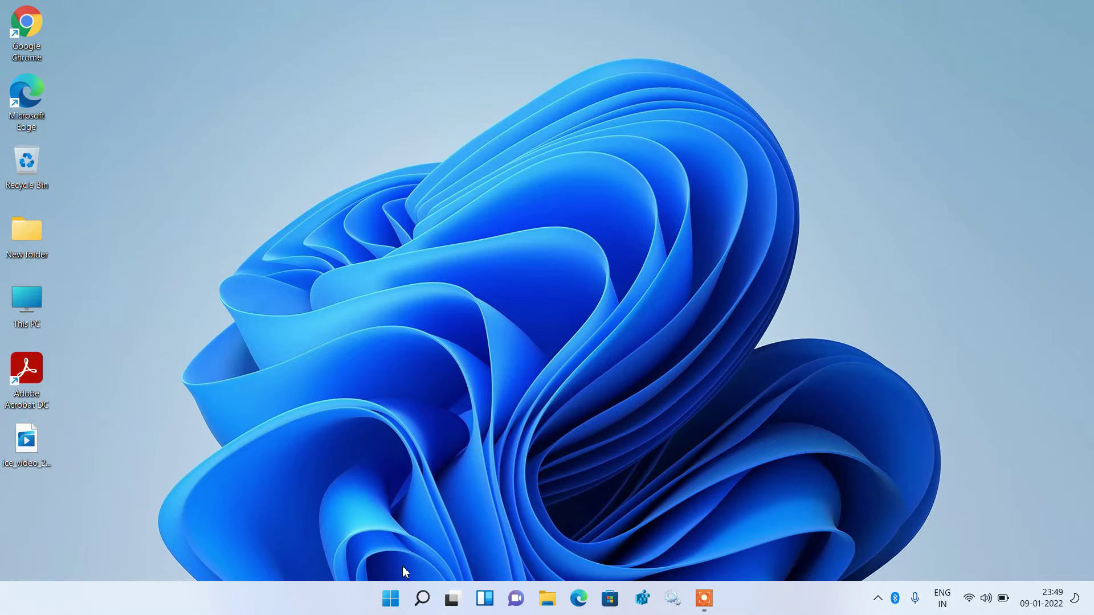
Step: Open Task Manager from the Start button's menu and scroll Processes down to Windows Explorer
{"action": "right_click", "coordinate": [395, 596]}
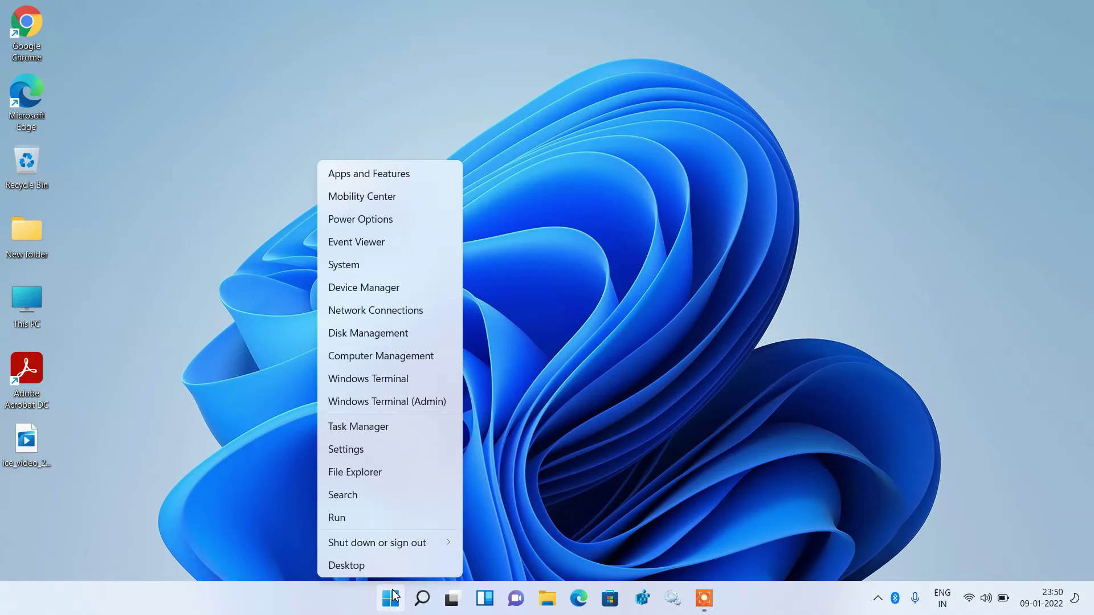
{"action": "left_click", "coordinate": [398, 427]}
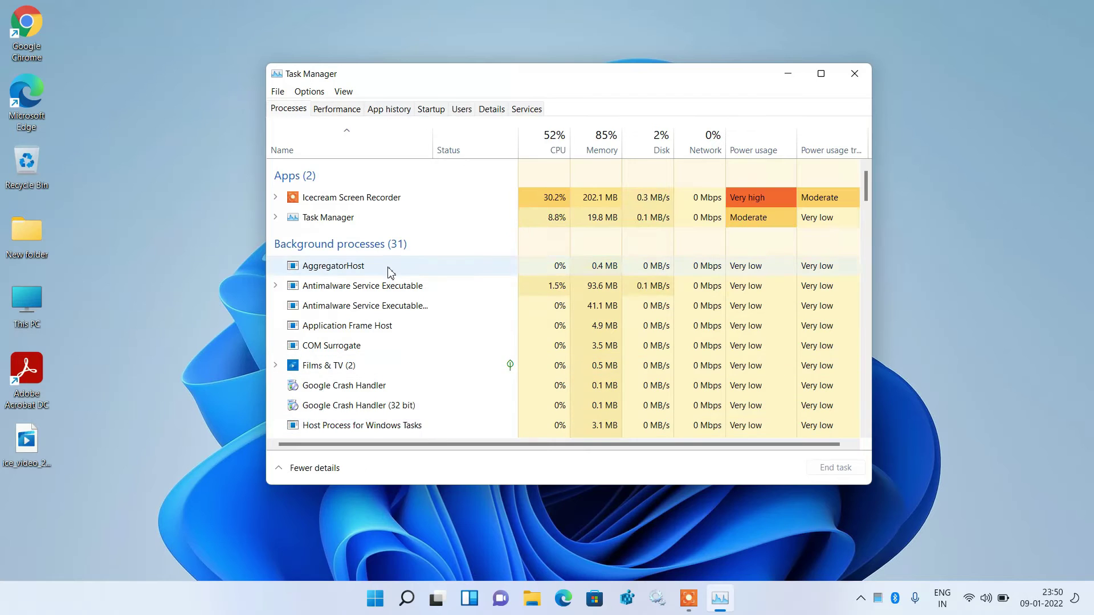
{"action": "scroll", "coordinate": [390, 274], "scroll_direction": "down", "scroll_amount": 4}
{"action": "scroll", "coordinate": [390, 274], "scroll_direction": "down", "scroll_amount": 10}
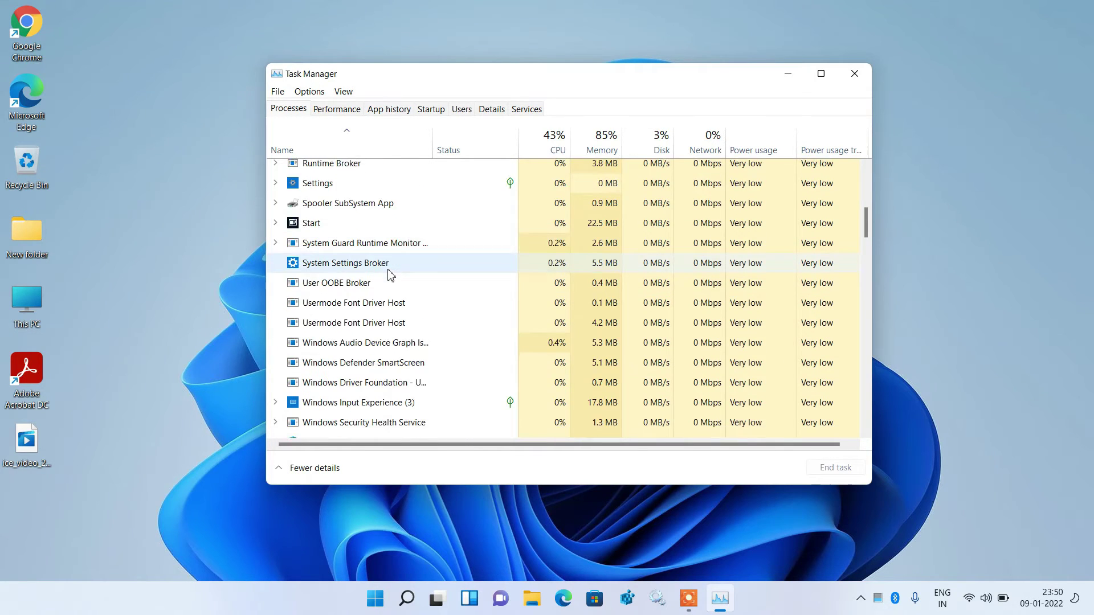
{"action": "scroll", "coordinate": [390, 274], "scroll_direction": "down", "scroll_amount": 20}
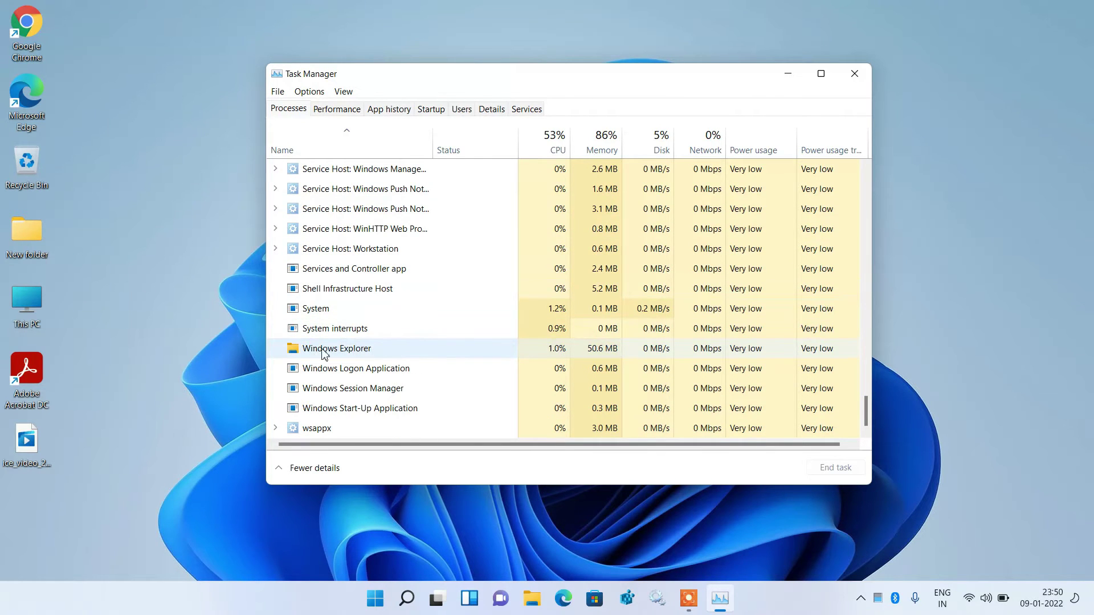
Step: Restart the Windows Explorer process, then close Task Manager
{"action": "left_click", "coordinate": [357, 352]}
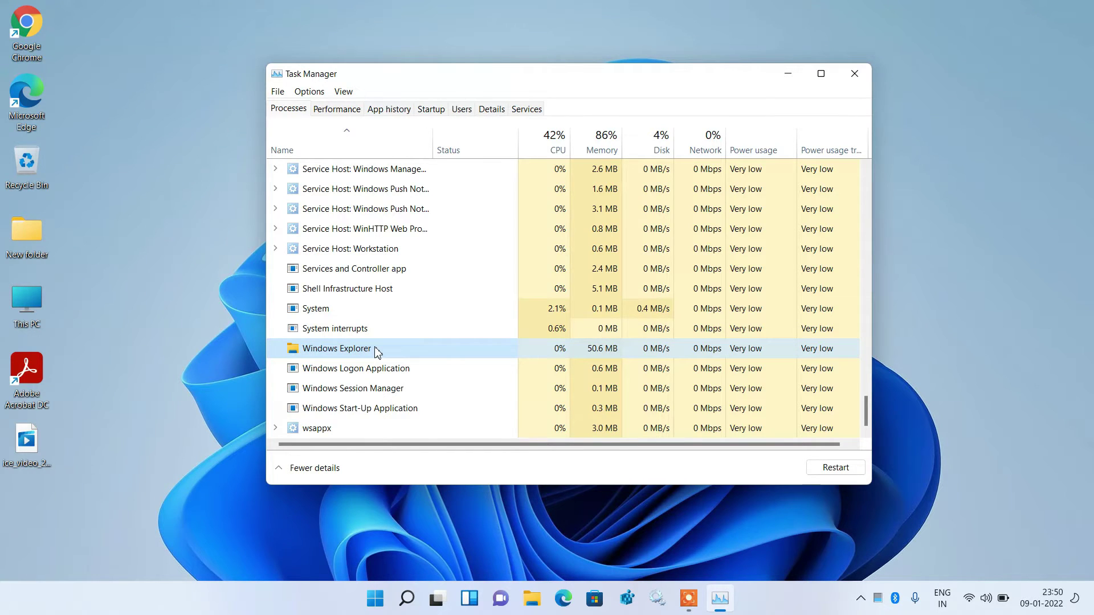
{"action": "right_click", "coordinate": [376, 352]}
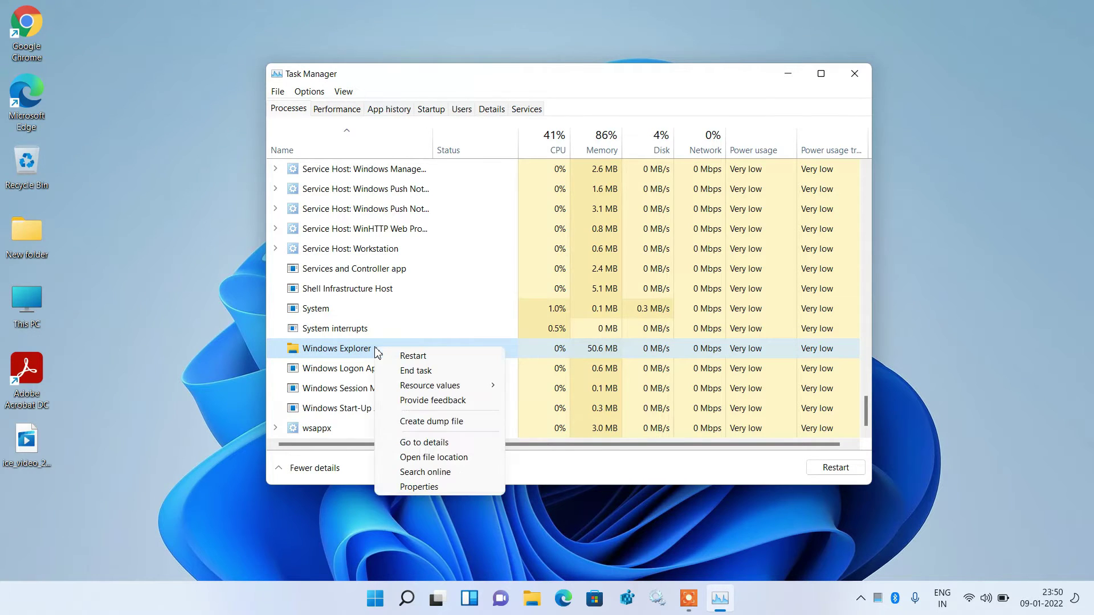
{"action": "left_click", "coordinate": [402, 358]}
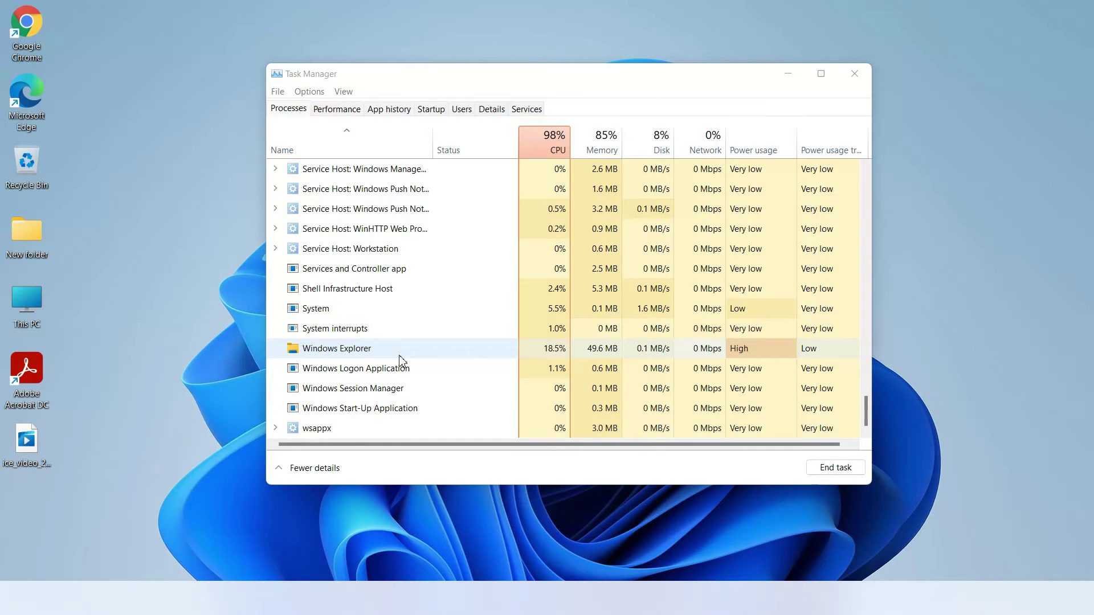
{"action": "left_click", "coordinate": [853, 67]}
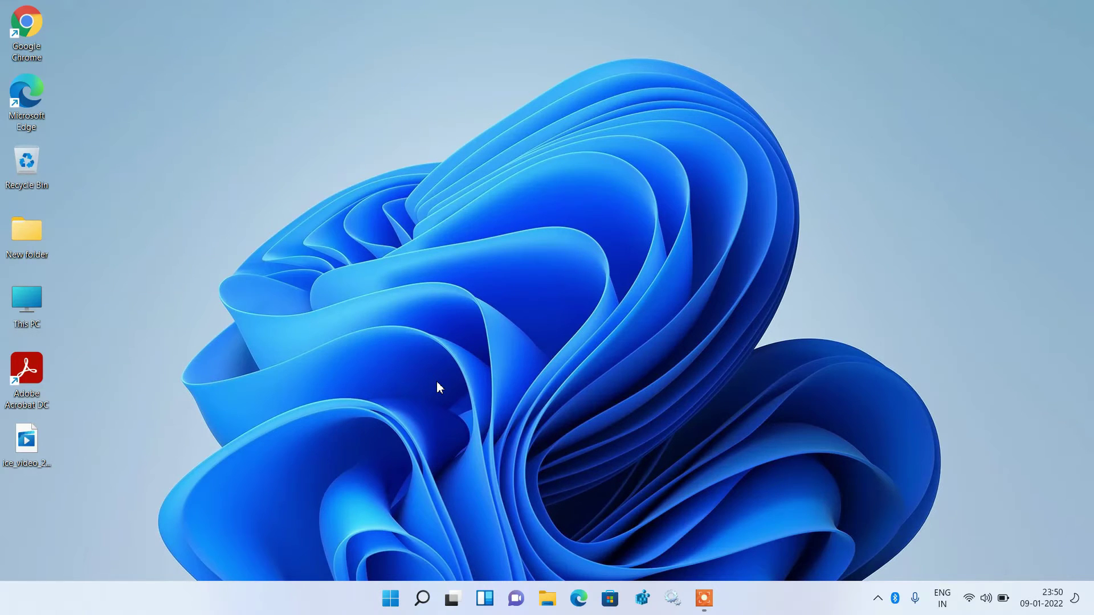
Step: Open Device Manager, collapse Other devices, expand Network adapters and select Intel(R) Wireless-AC 9560
{"action": "right_click", "coordinate": [391, 597]}
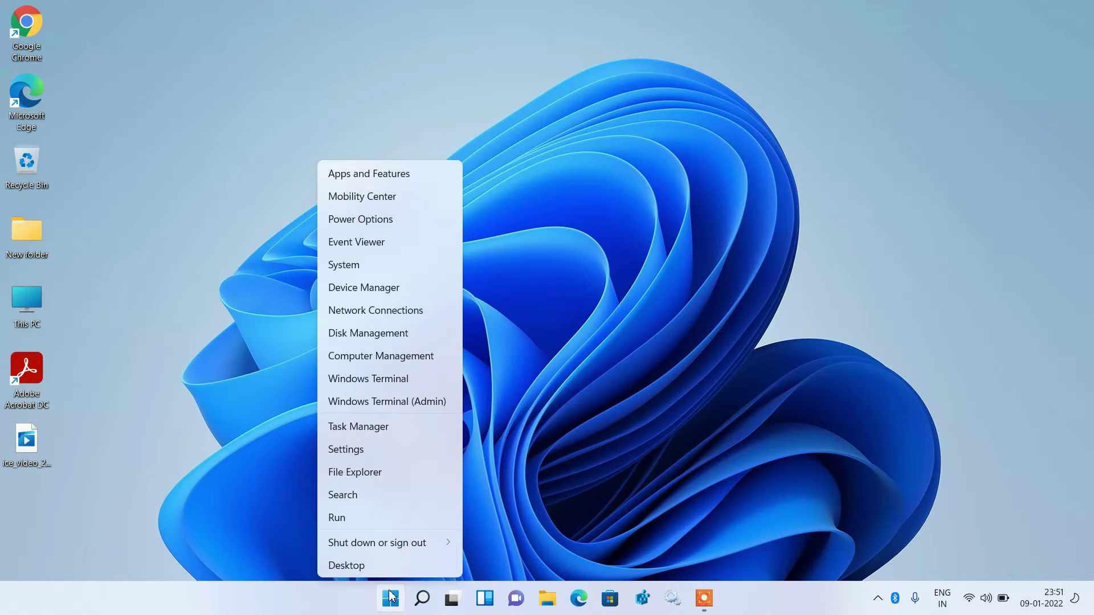
{"action": "left_click", "coordinate": [380, 289]}
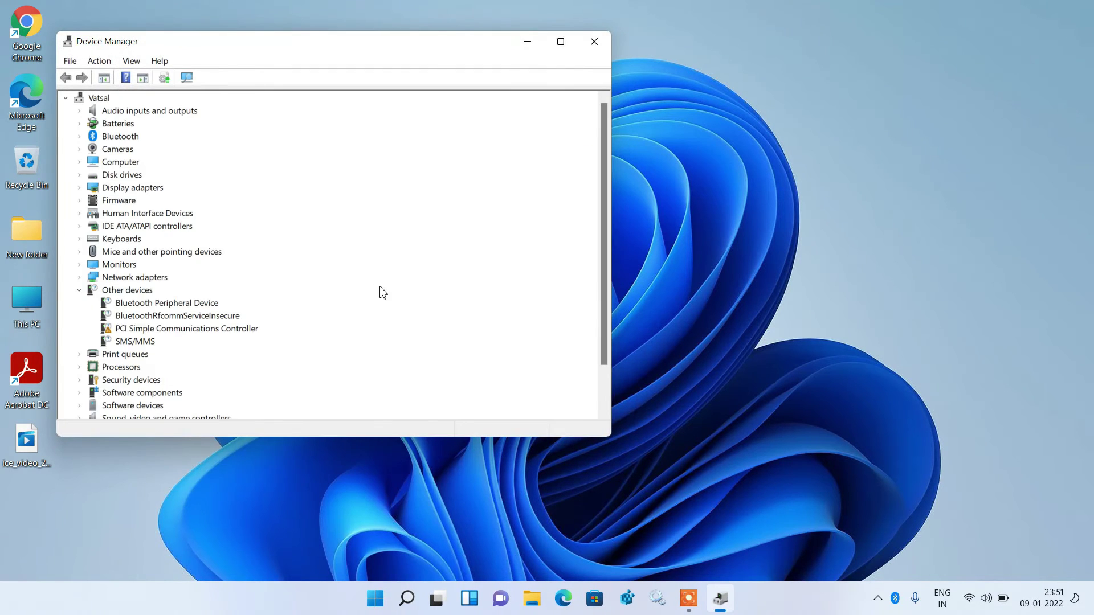
{"action": "left_click_drag", "start_coordinate": [357, 51], "coordinate": [593, 88]}
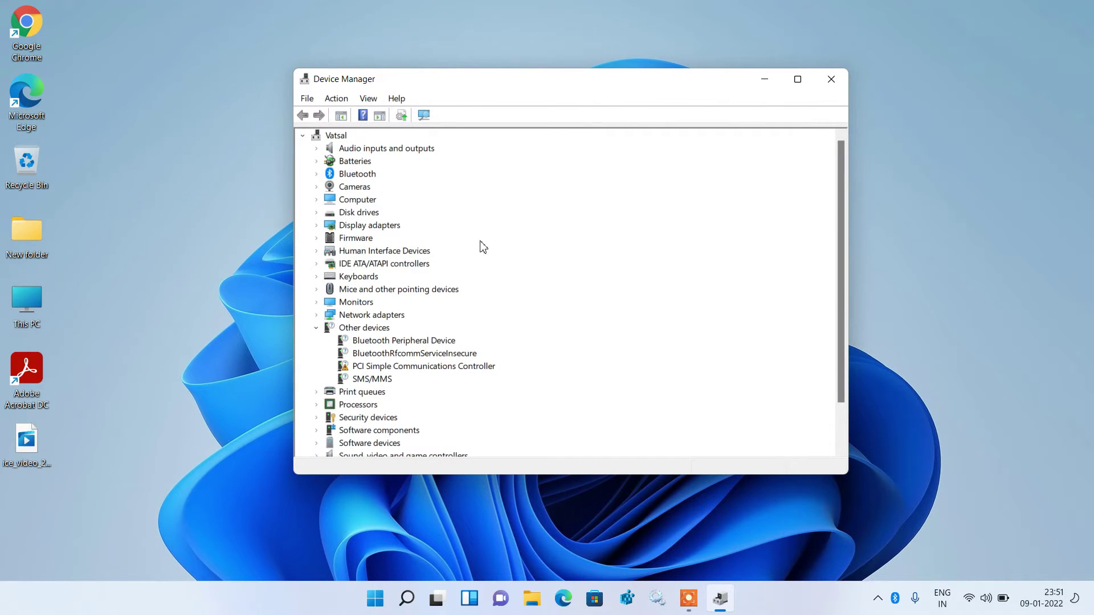
{"action": "left_click", "coordinate": [316, 328]}
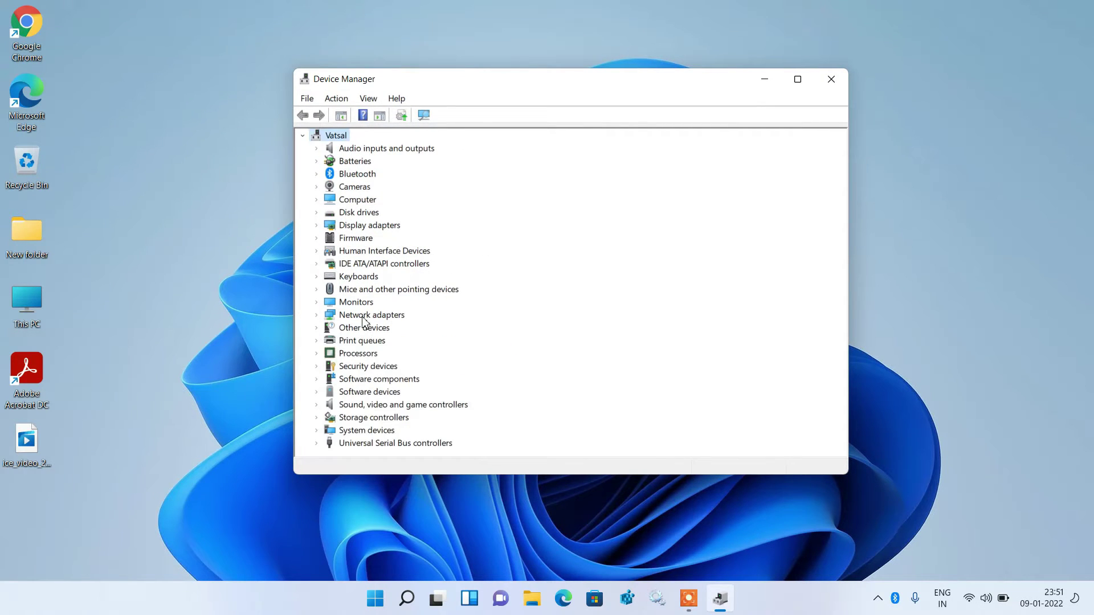
{"action": "left_click", "coordinate": [317, 316]}
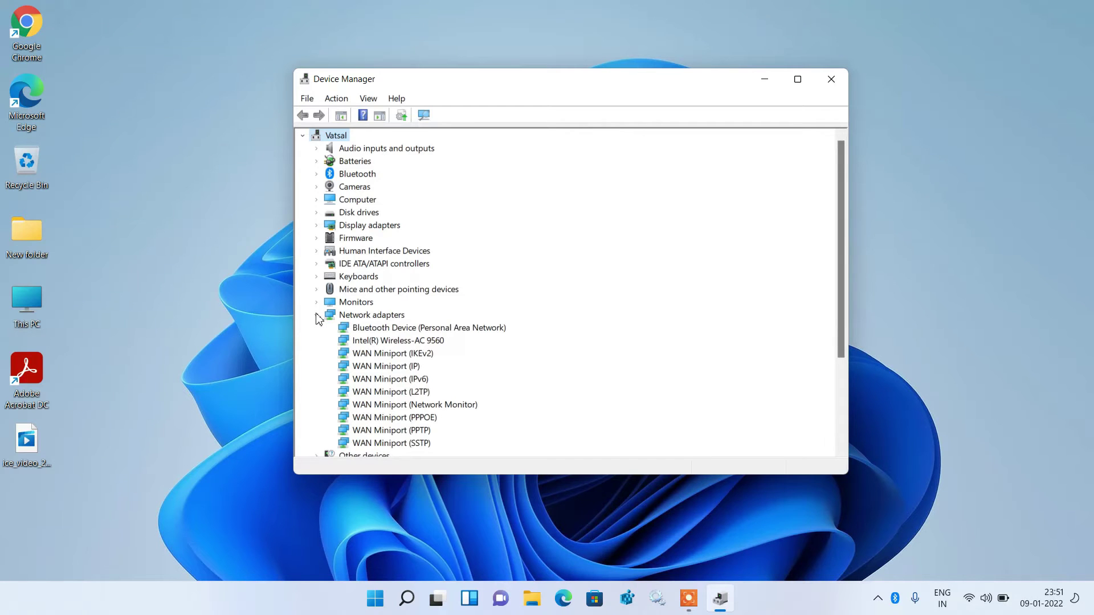
{"action": "left_click", "coordinate": [396, 342]}
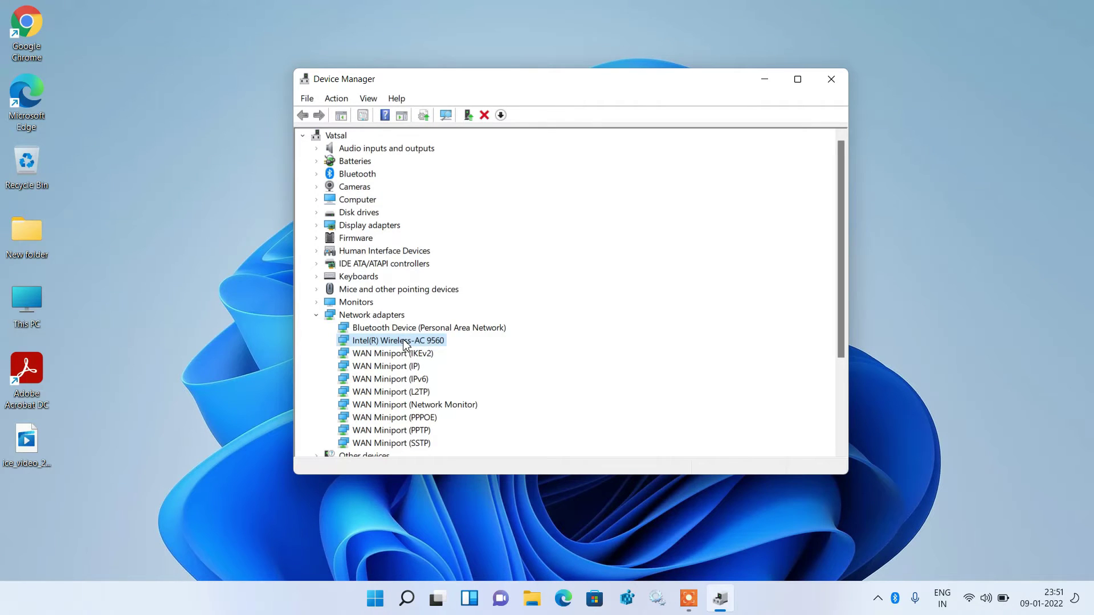
Step: Update the Intel(R) Wireless-AC 9560 driver with the Intel-supplied driver already on the computer
{"action": "right_click", "coordinate": [405, 344]}
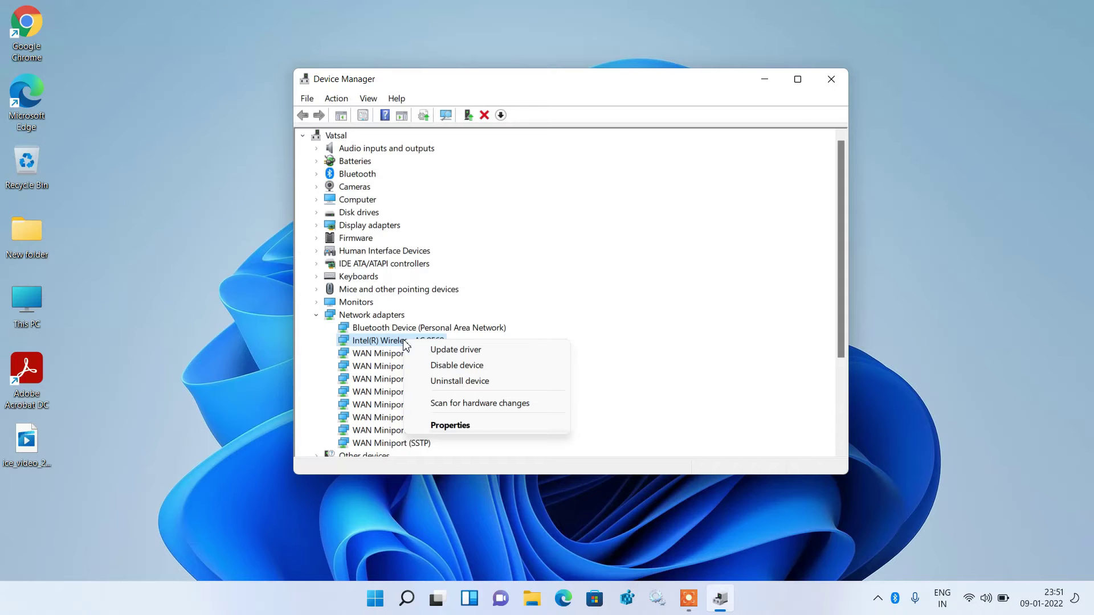
{"action": "left_click", "coordinate": [447, 351]}
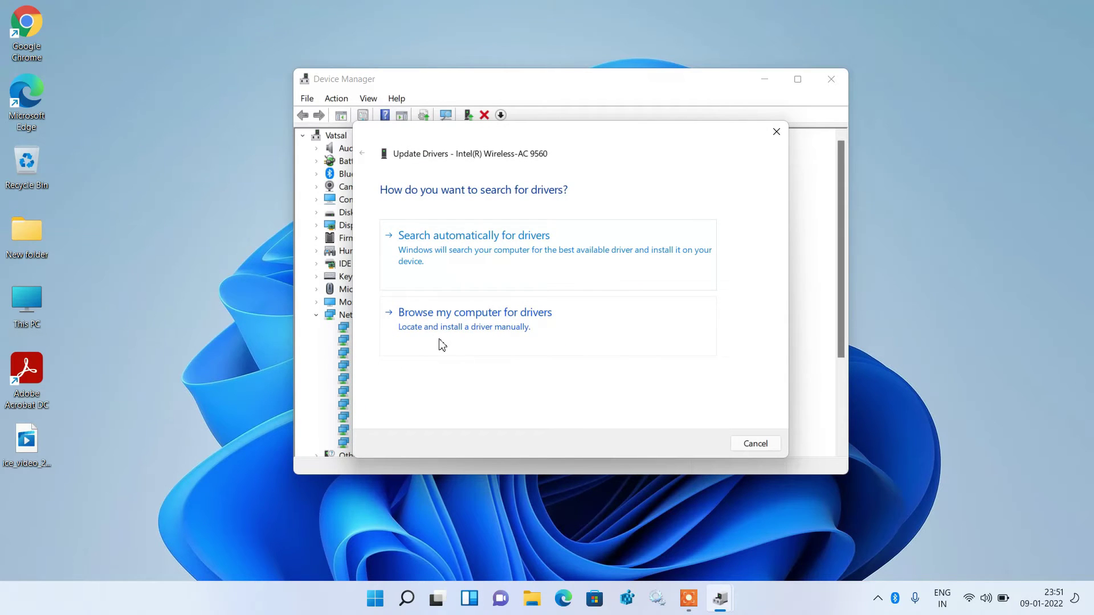
{"action": "left_click", "coordinate": [499, 328]}
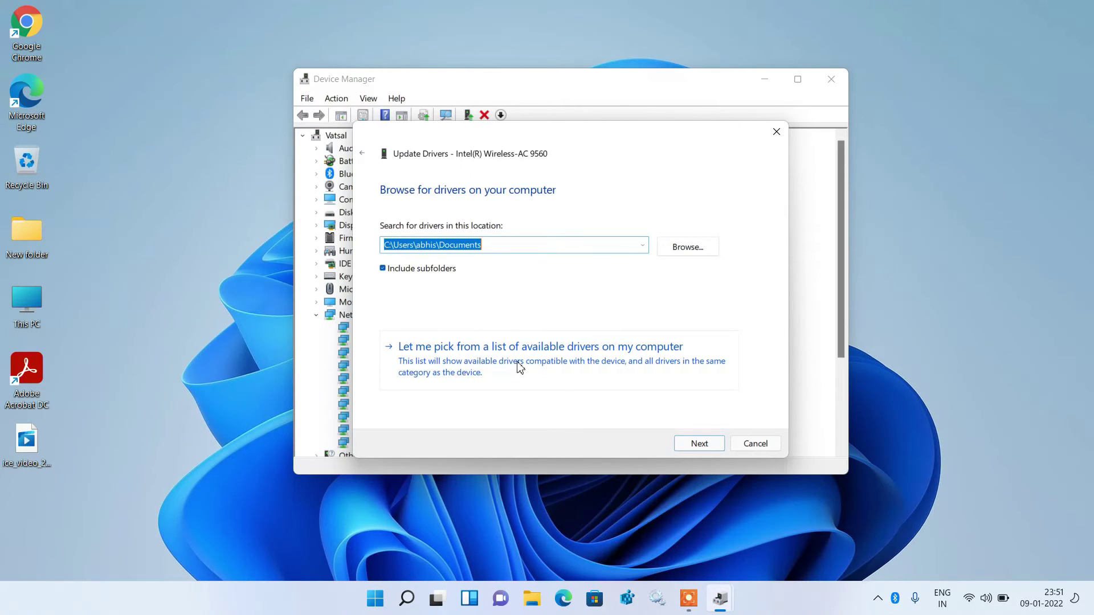
{"action": "left_click", "coordinate": [474, 367]}
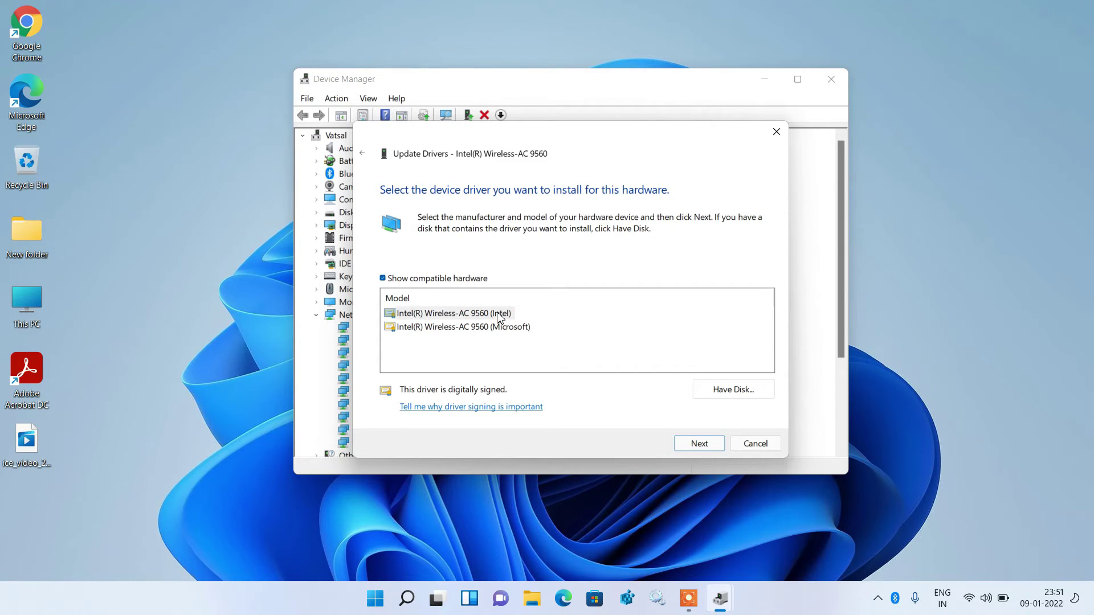
{"action": "left_click", "coordinate": [459, 315]}
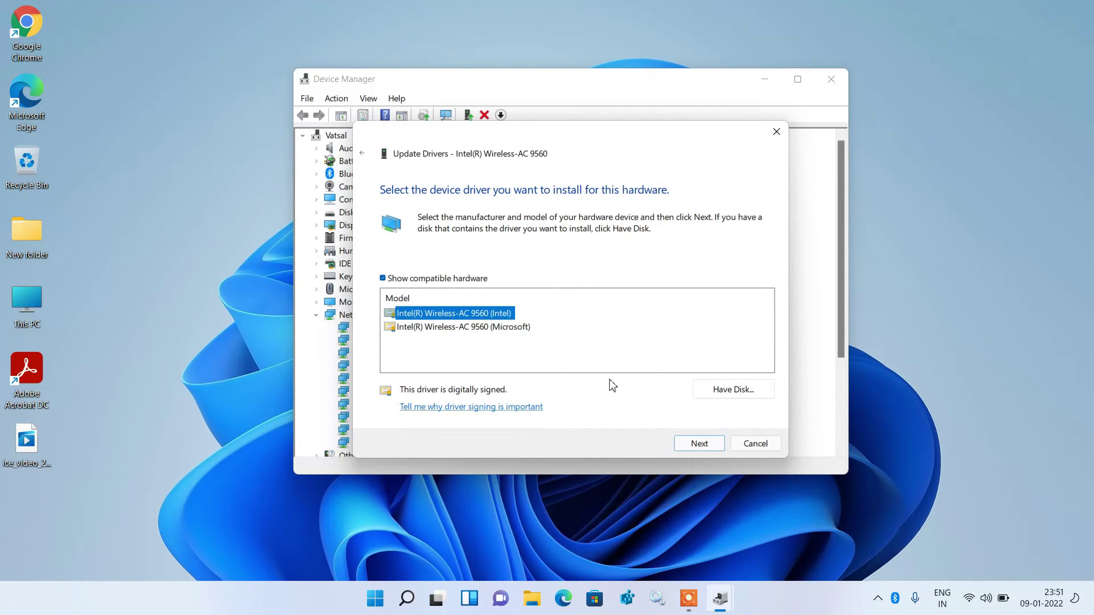
{"action": "left_click", "coordinate": [700, 443]}
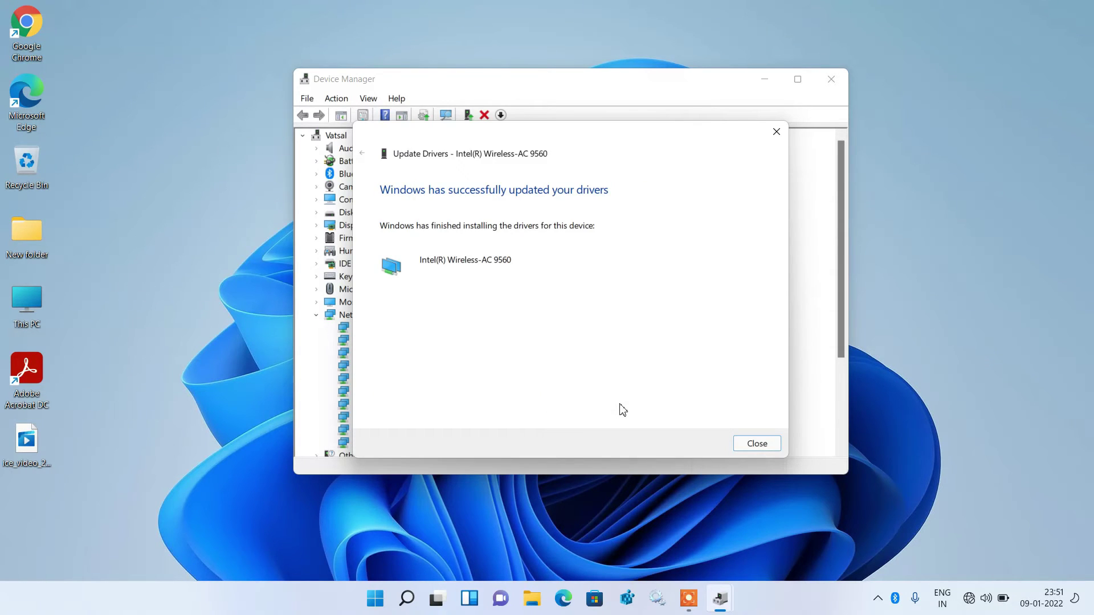
{"action": "left_click", "coordinate": [754, 443]}
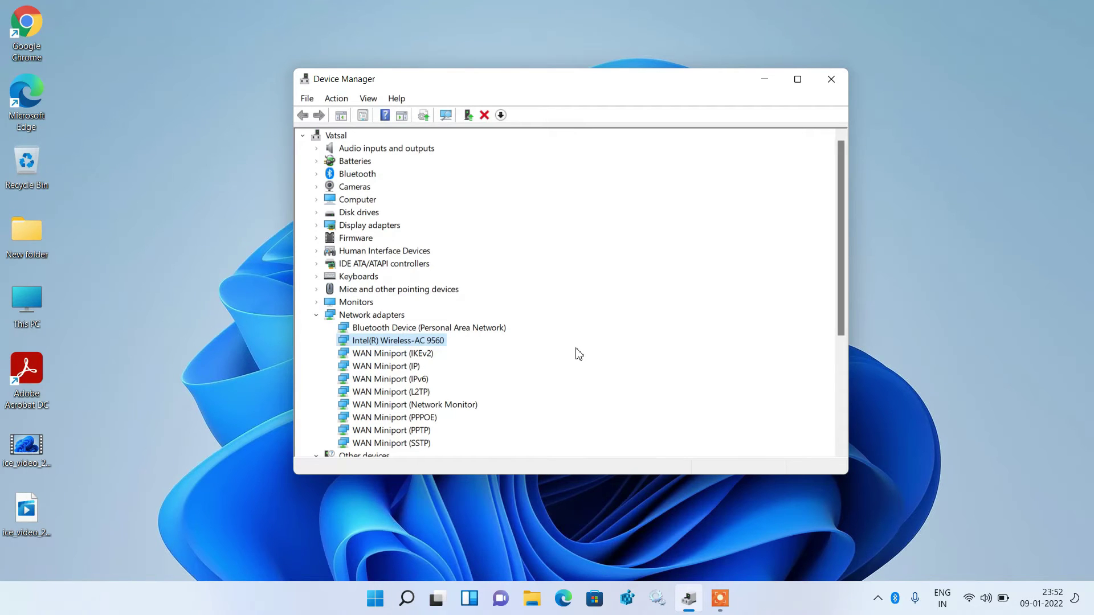
Step: Uninstall the Intel(R) Wireless-AC 9560 device and confirm the removal
{"action": "right_click", "coordinate": [401, 346]}
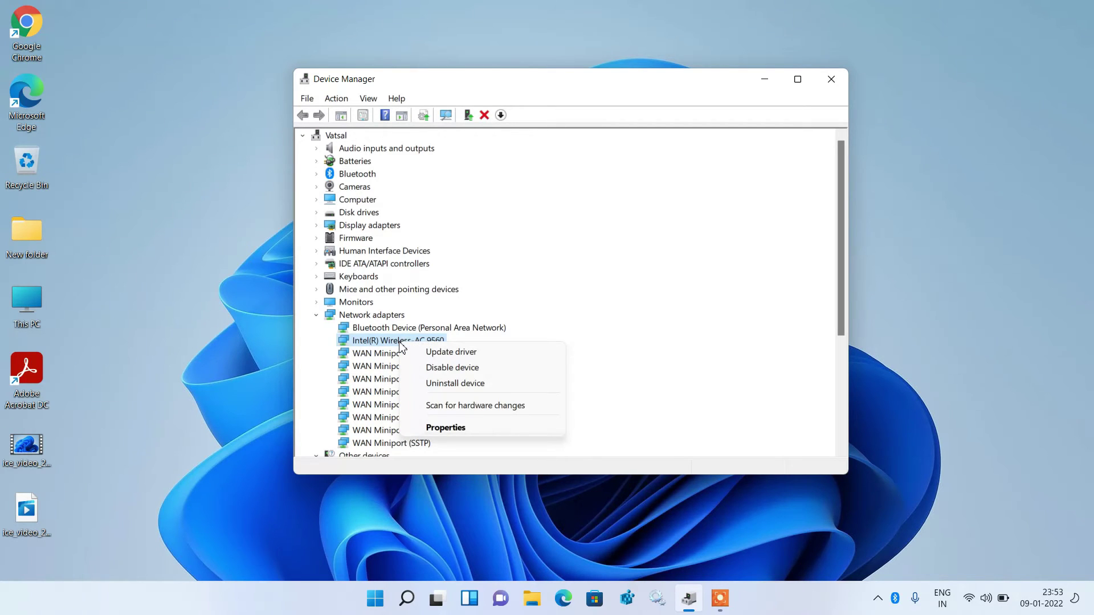
{"action": "left_click", "coordinate": [425, 384]}
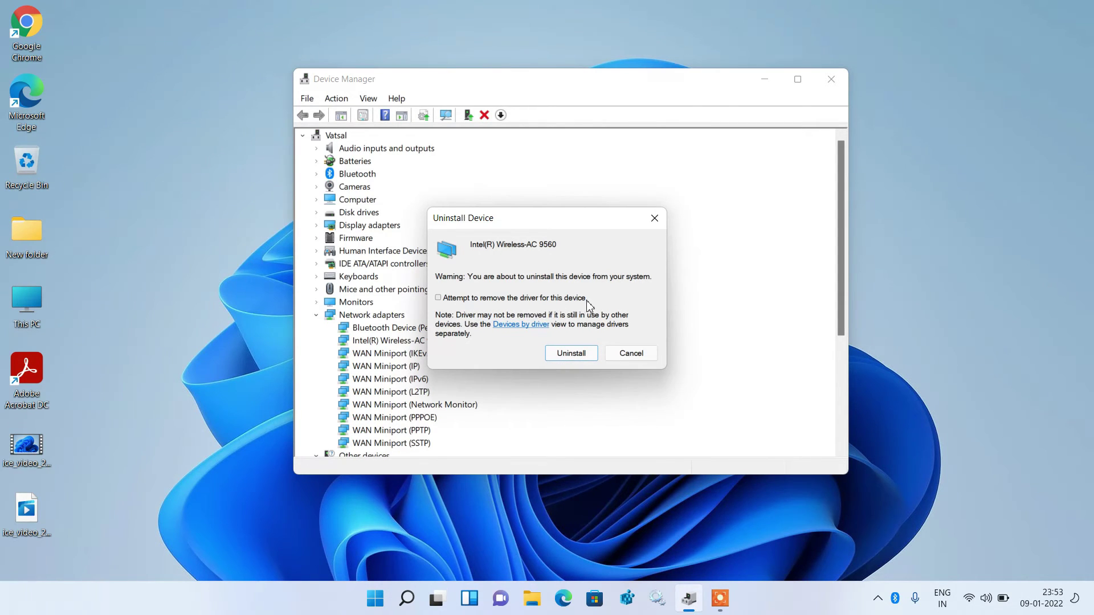
{"action": "left_click", "coordinate": [570, 354]}
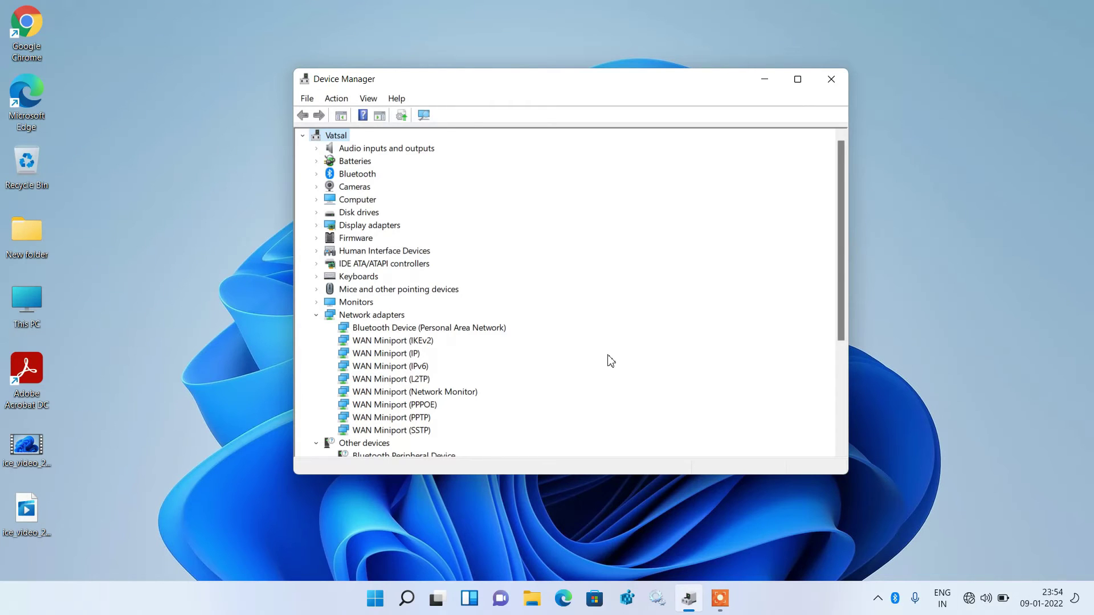
Step: Run Action > Scan for hardware changes to redetect the adapter, then close Device Manager
{"action": "left_click", "coordinate": [335, 100]}
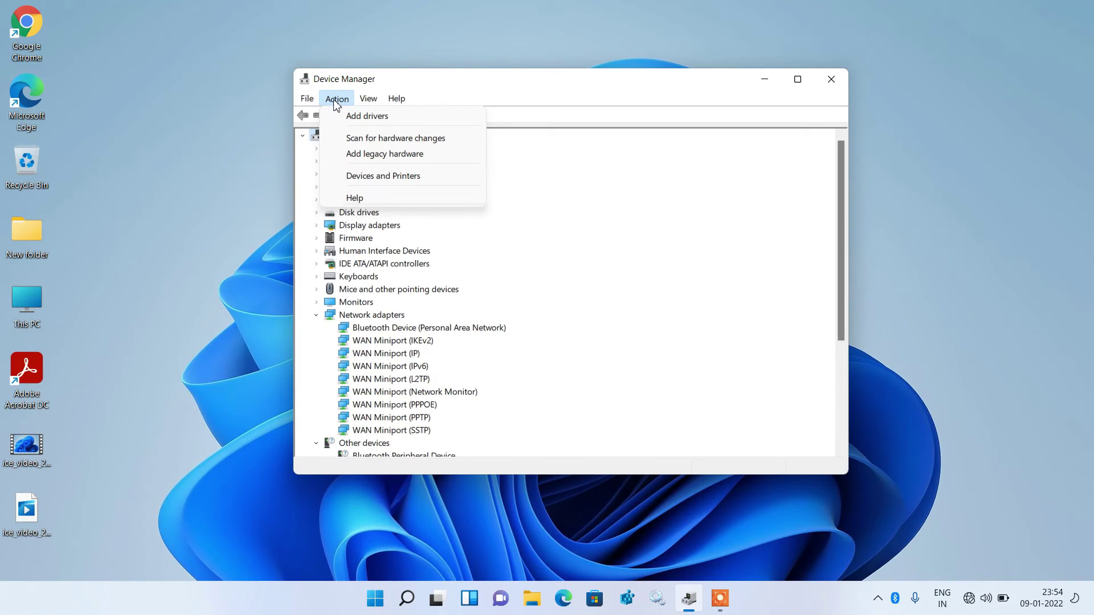
{"action": "left_click", "coordinate": [382, 139]}
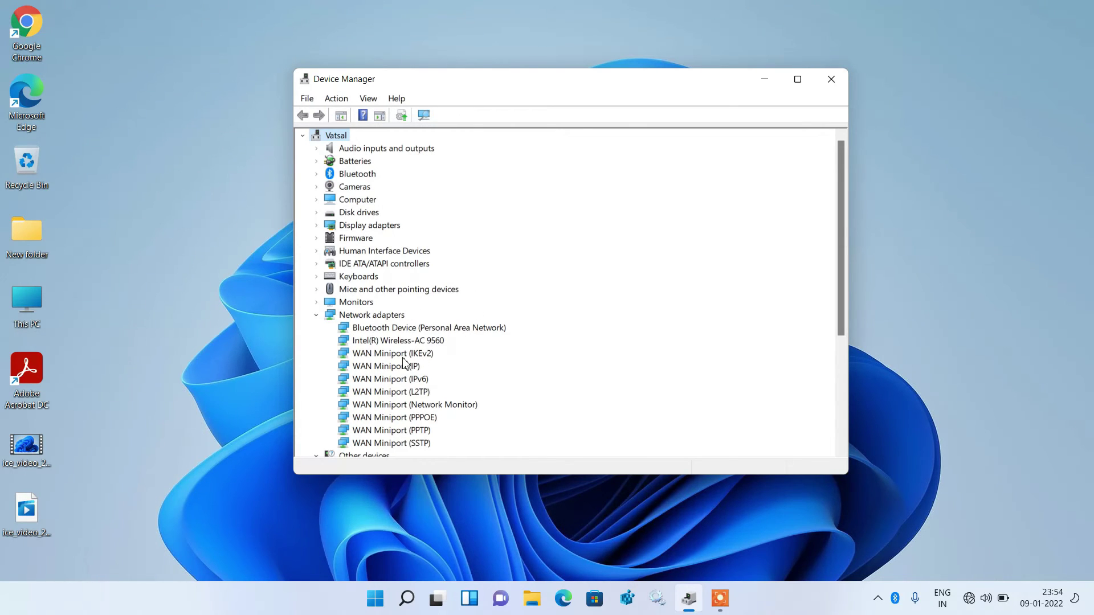
{"action": "left_click", "coordinate": [337, 98]}
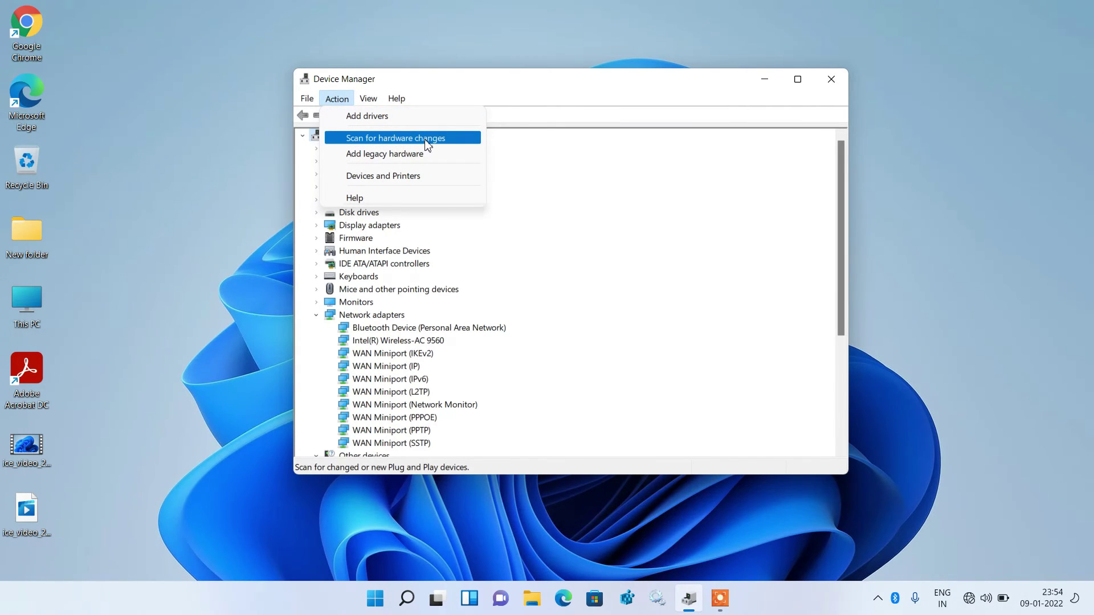
{"action": "left_click", "coordinate": [614, 207]}
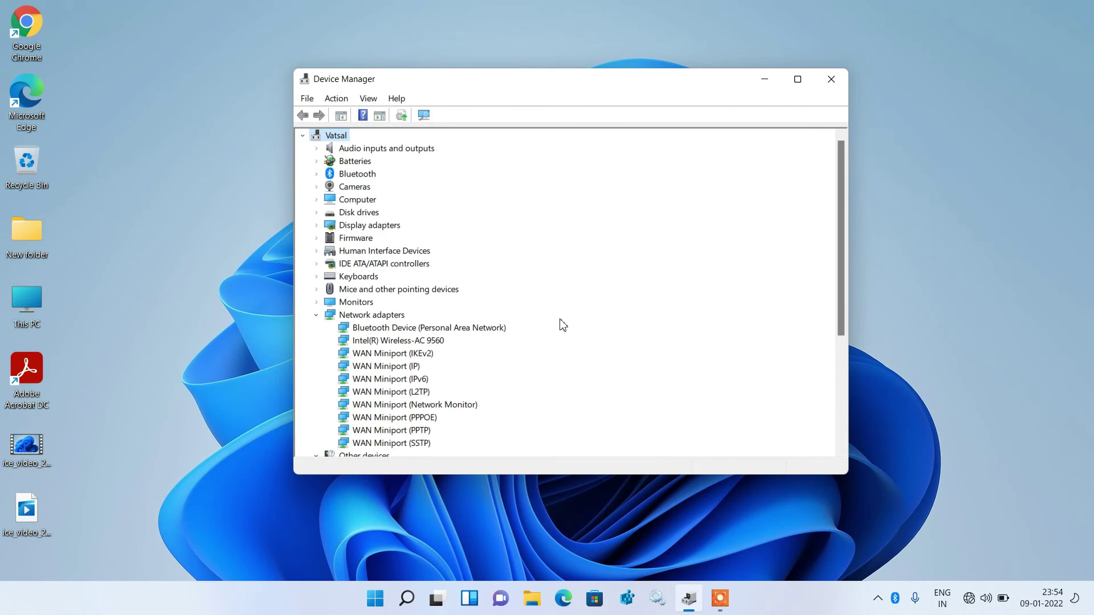
{"action": "left_click", "coordinate": [831, 80]}
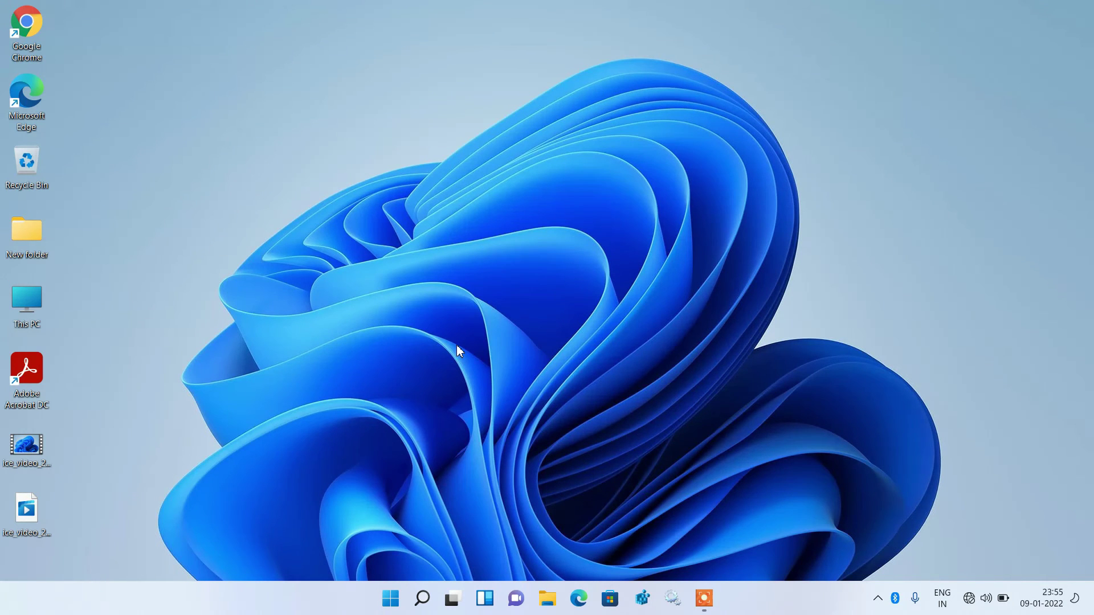
Step: Search 'view network', open View network connections and select the Wi-Fi connection
{"action": "left_click", "coordinate": [428, 608]}
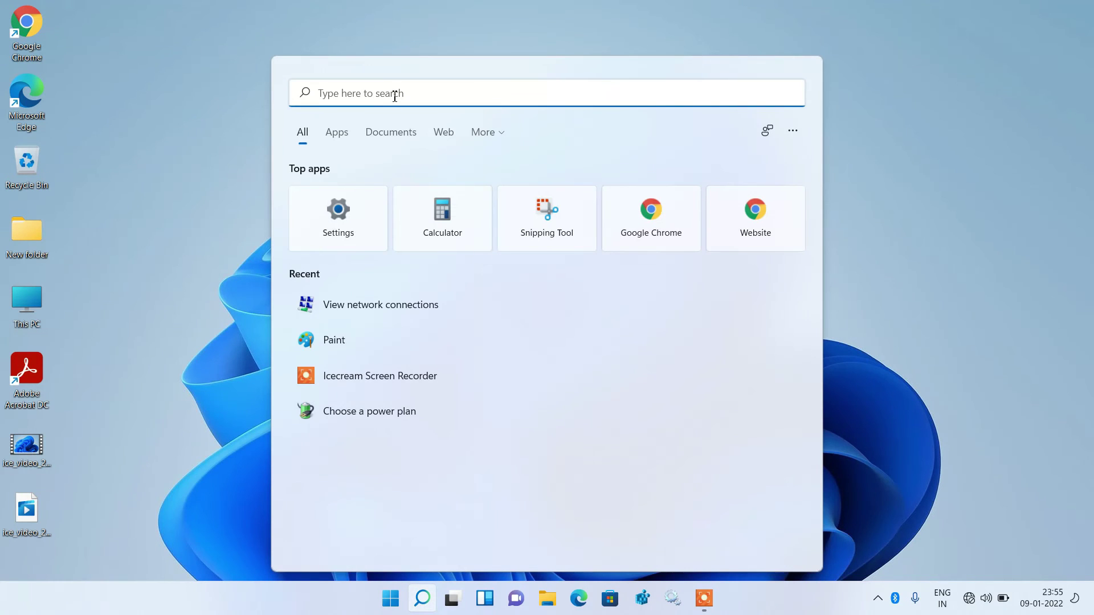
{"action": "type", "text": "vie"}
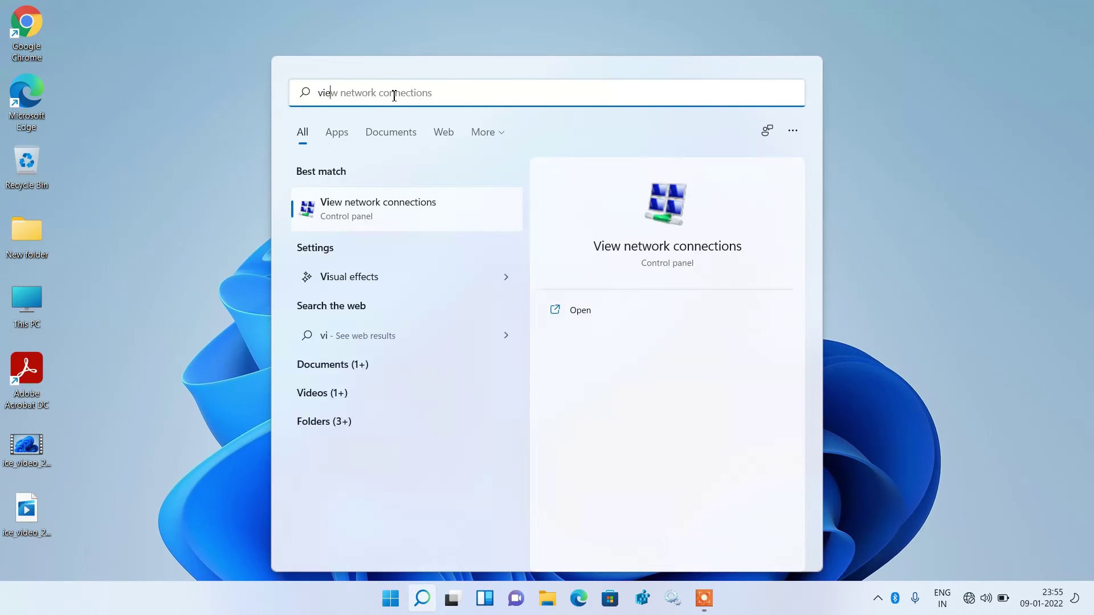
{"action": "type", "text": "w network"}
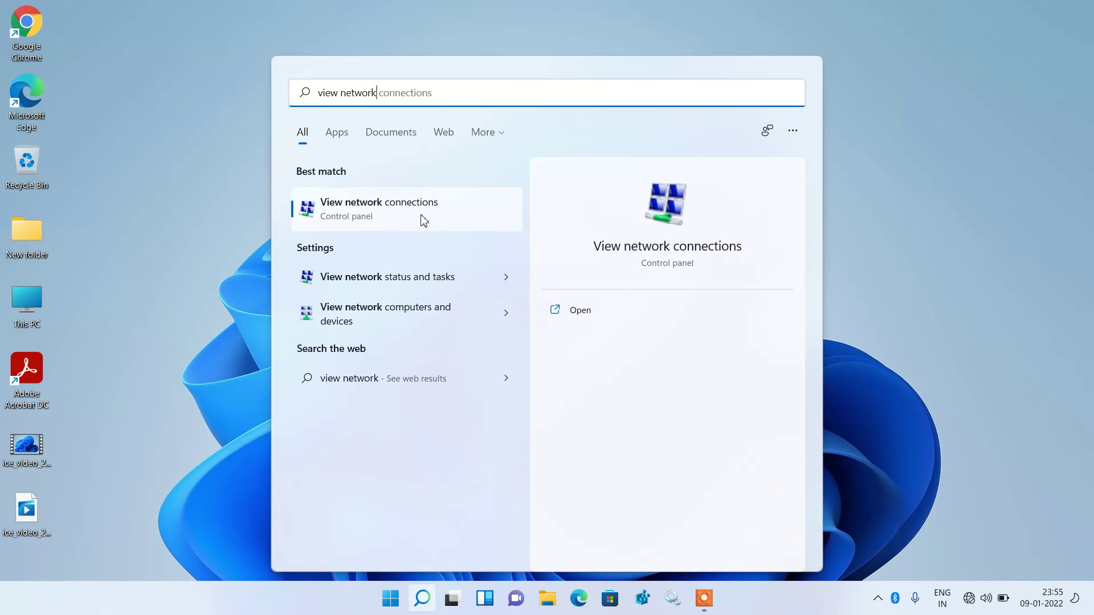
{"action": "left_click", "coordinate": [412, 227]}
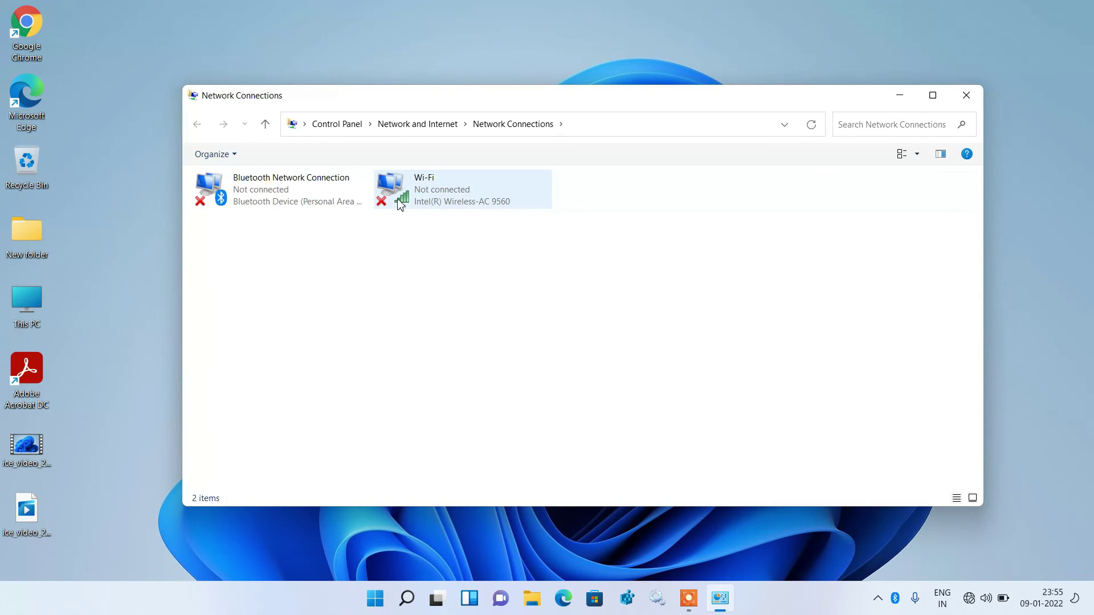
{"action": "left_click", "coordinate": [447, 194]}
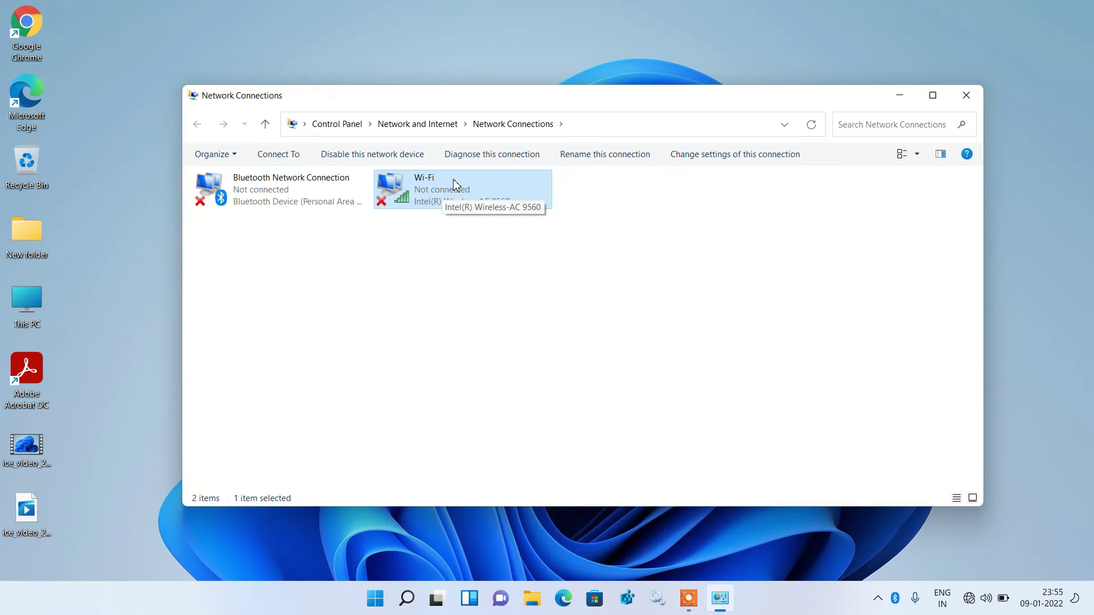
Step: Disable the Wi-Fi connection, then enable it again and deselect it
{"action": "right_click", "coordinate": [511, 190]}
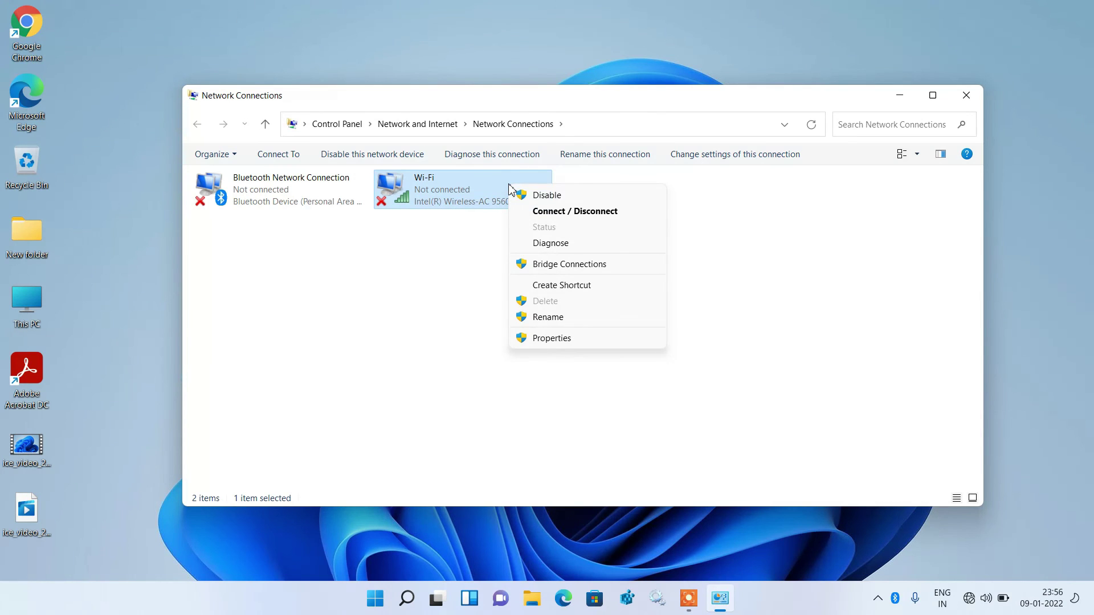
{"action": "left_click", "coordinate": [559, 196]}
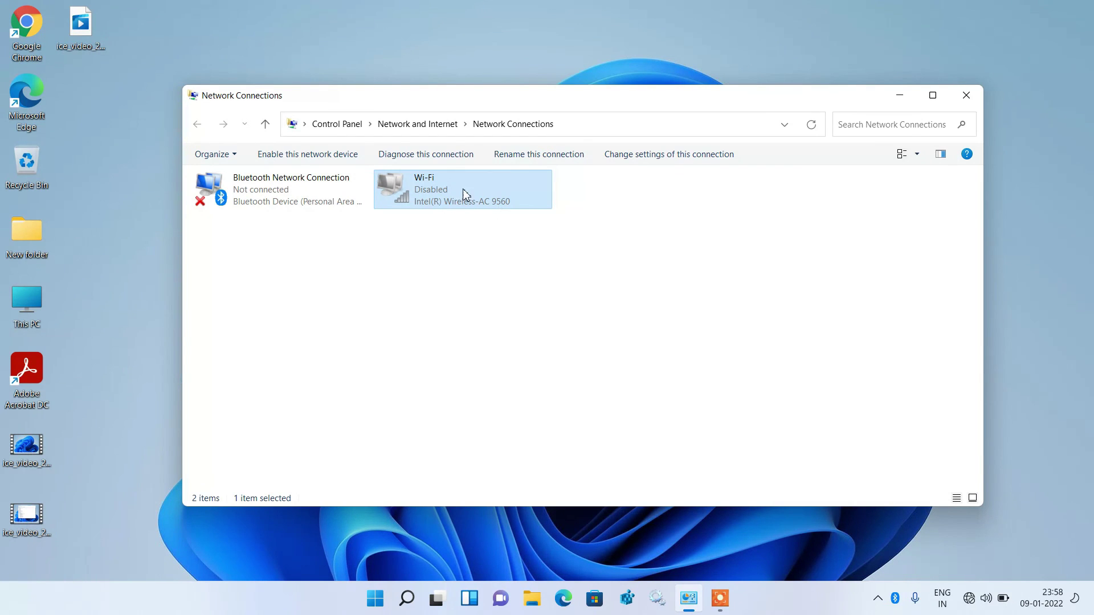
{"action": "right_click", "coordinate": [477, 194]}
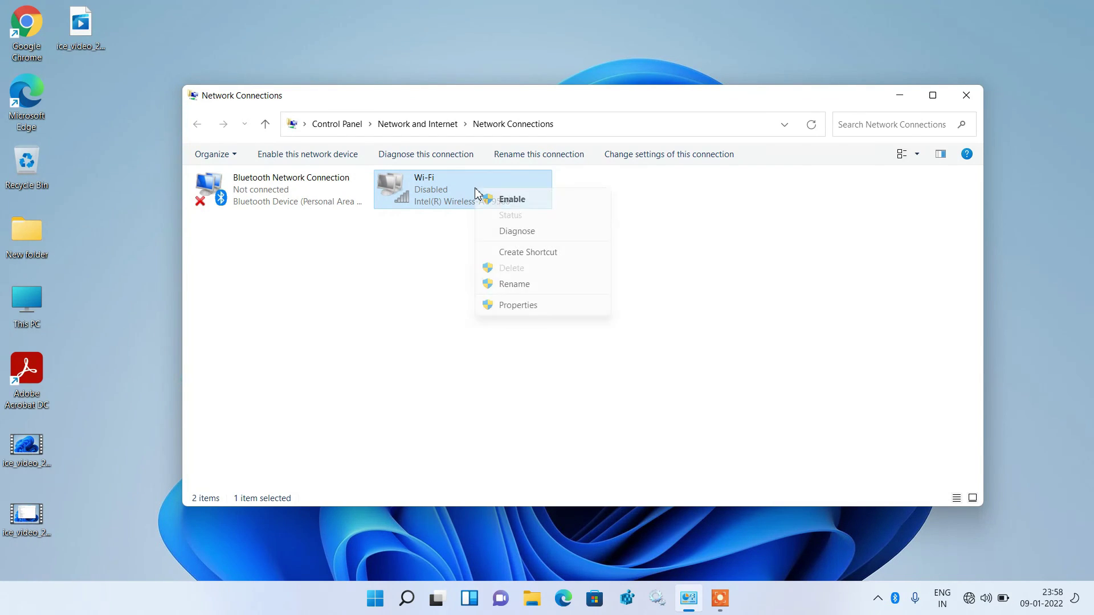
{"action": "left_click", "coordinate": [507, 200]}
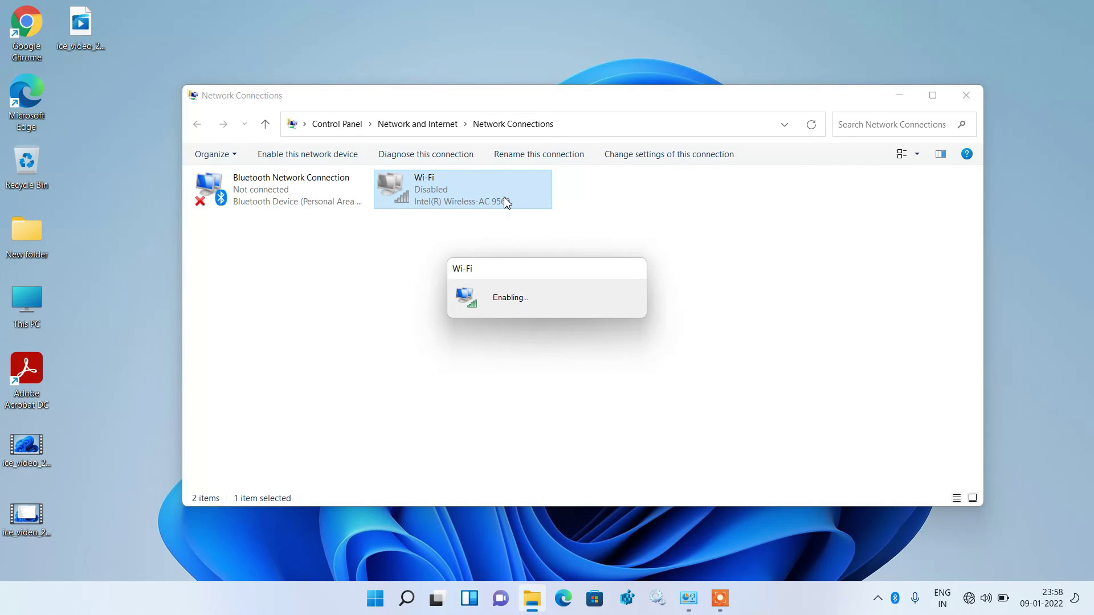
{"action": "left_click", "coordinate": [503, 234]}
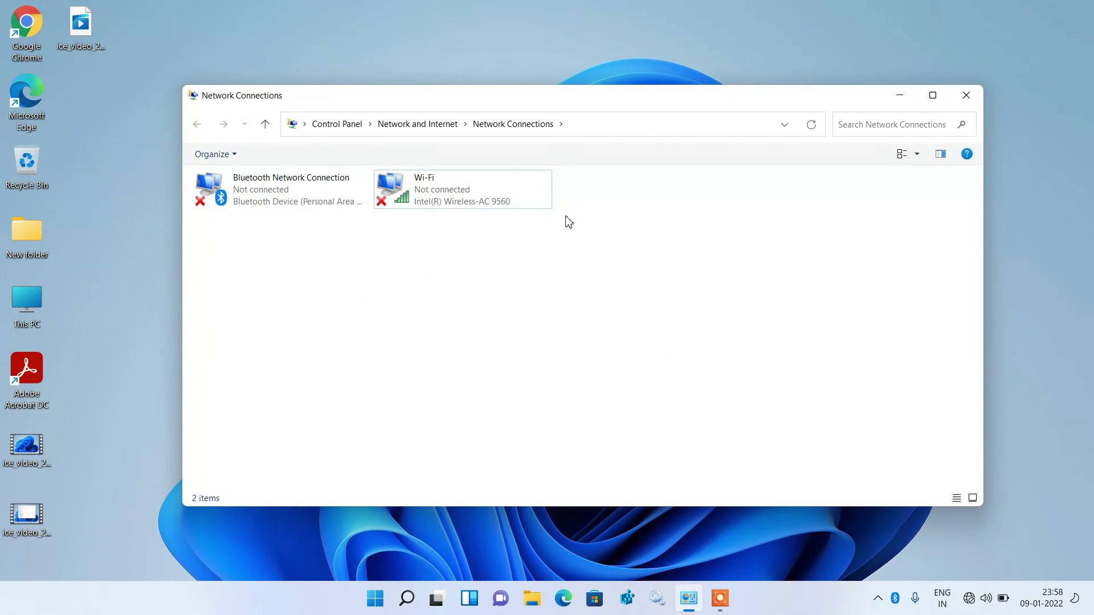
Step: Close the Network Connections window
{"action": "left_click", "coordinate": [967, 95]}
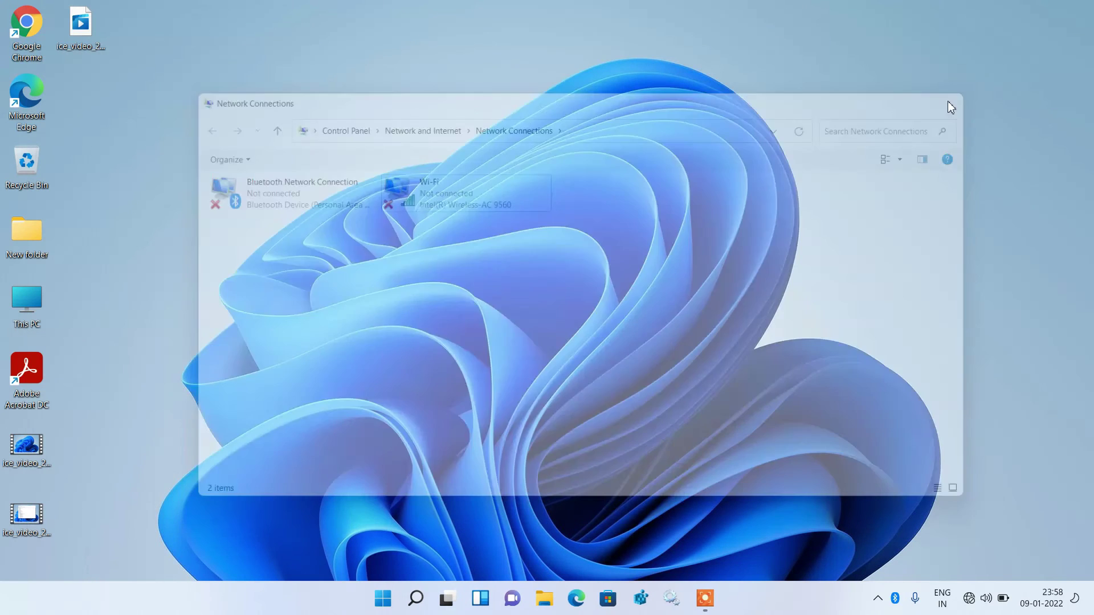